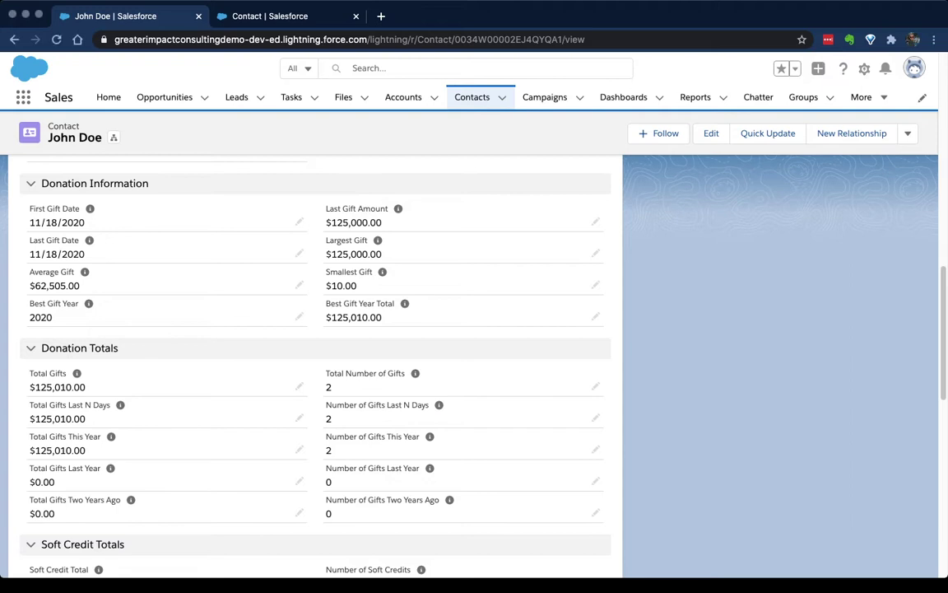
Go to Setup's Object Manager to list all the org's objects
click(865, 68)
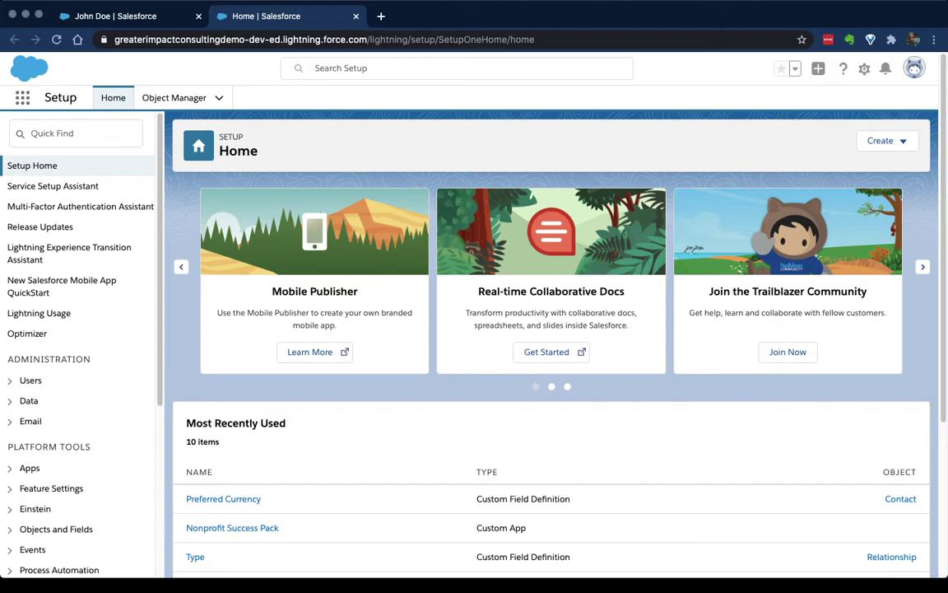
click(173, 97)
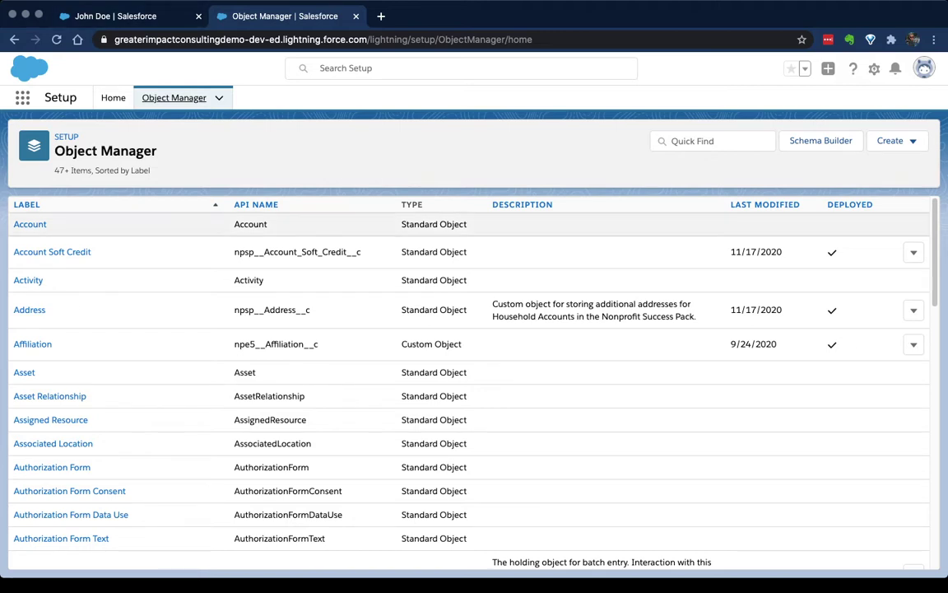
Filter the Object Manager list with Quick Find 'contac'
click(713, 140)
text(contac)
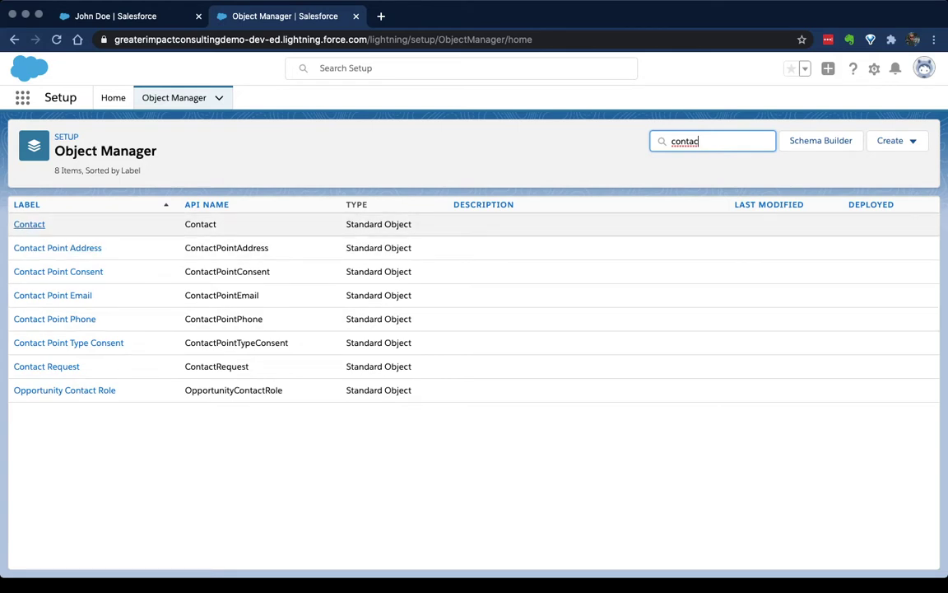
Open the Contact object's Fields & Relationships page and browse its 125 fields
click(29, 224)
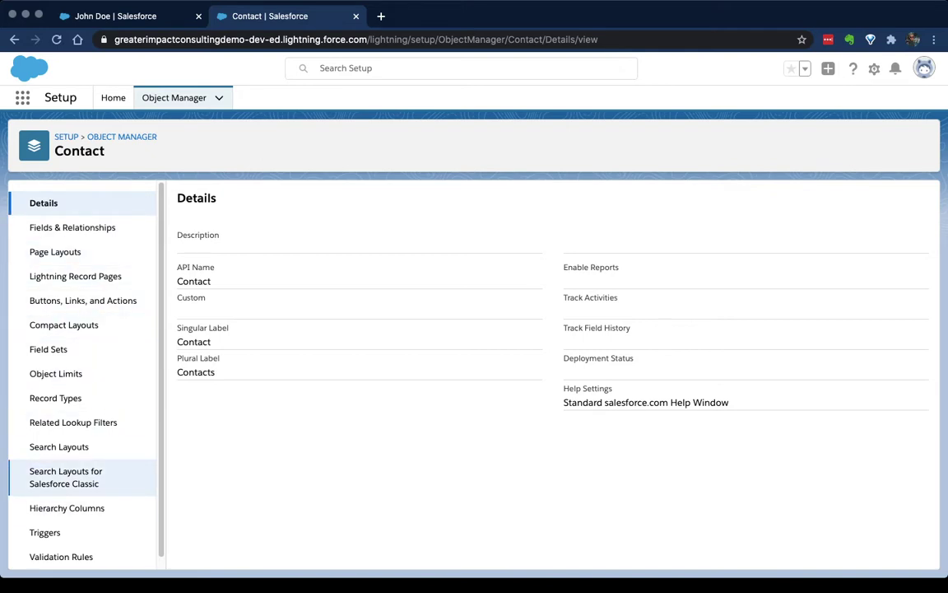
scroll(82, 497, down, 1)
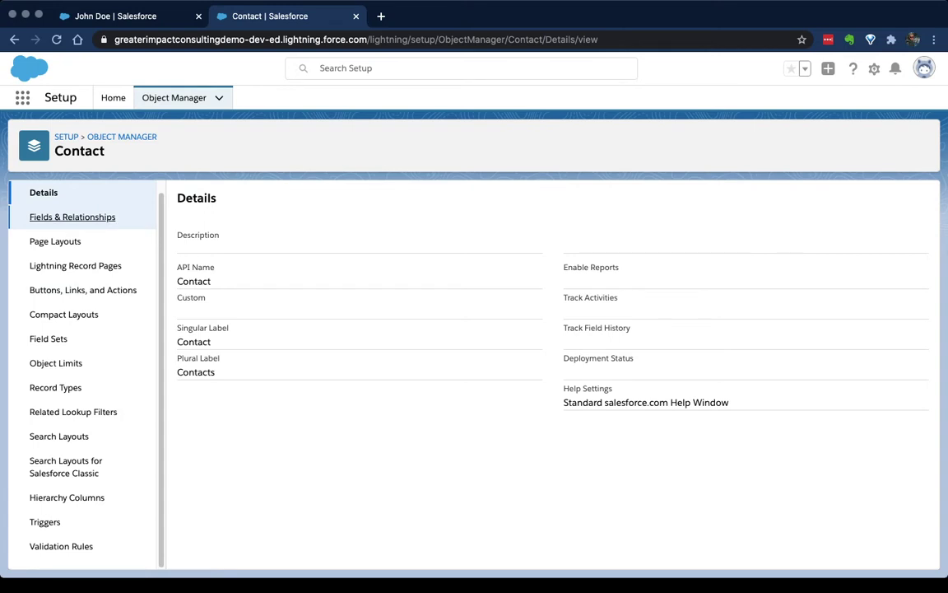
click(73, 217)
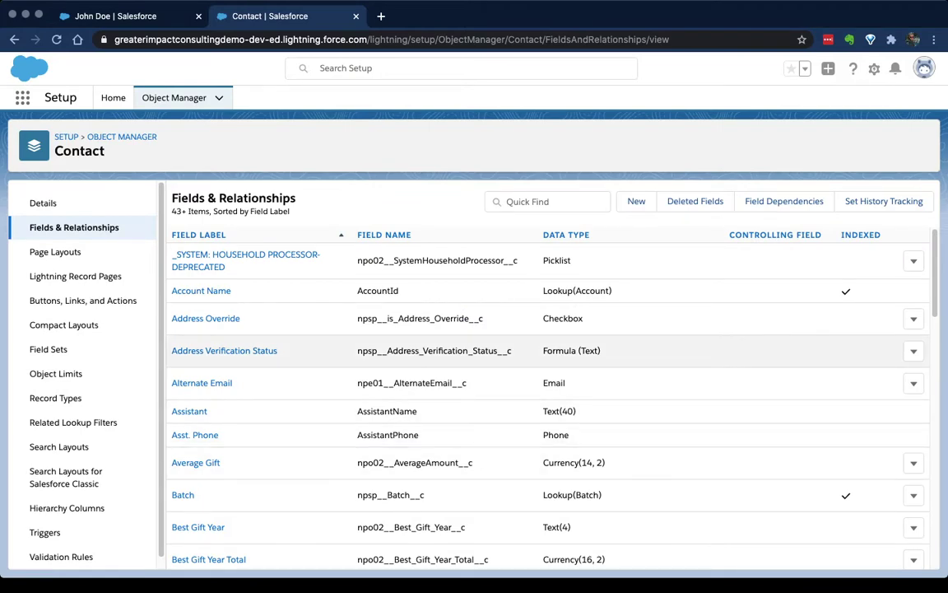
scroll(547, 387, down, 15)
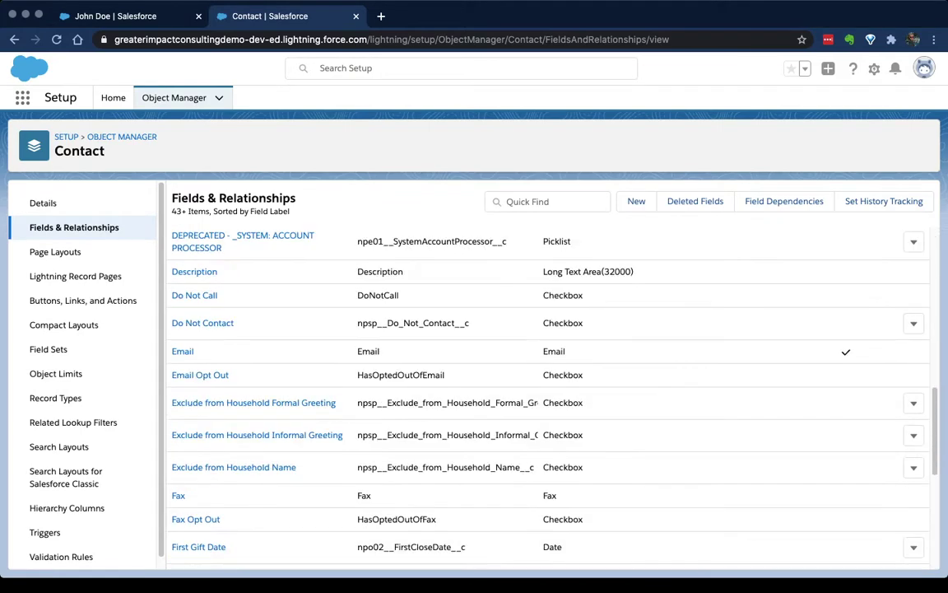
scroll(547, 321, down, 3)
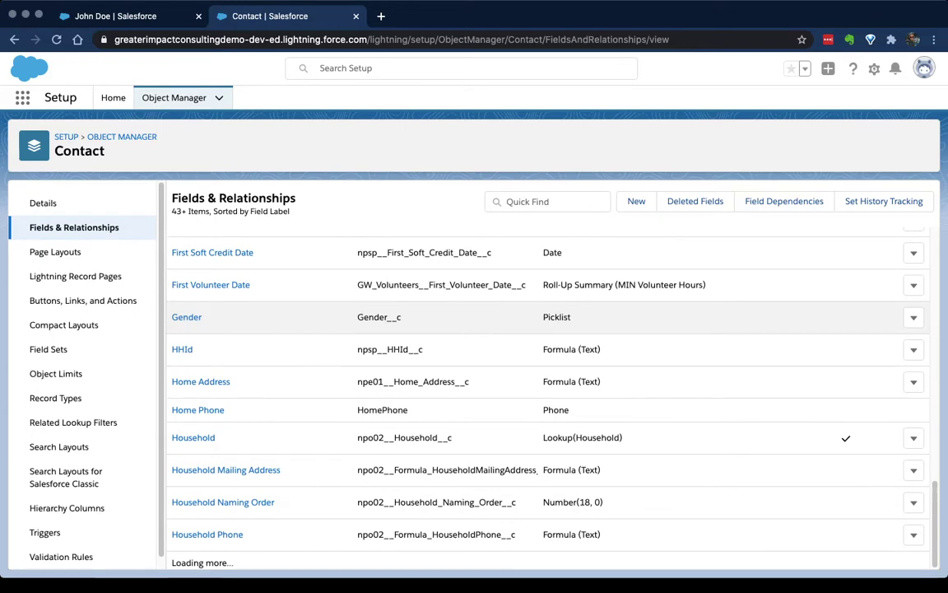
scroll(547, 387, down, 10)
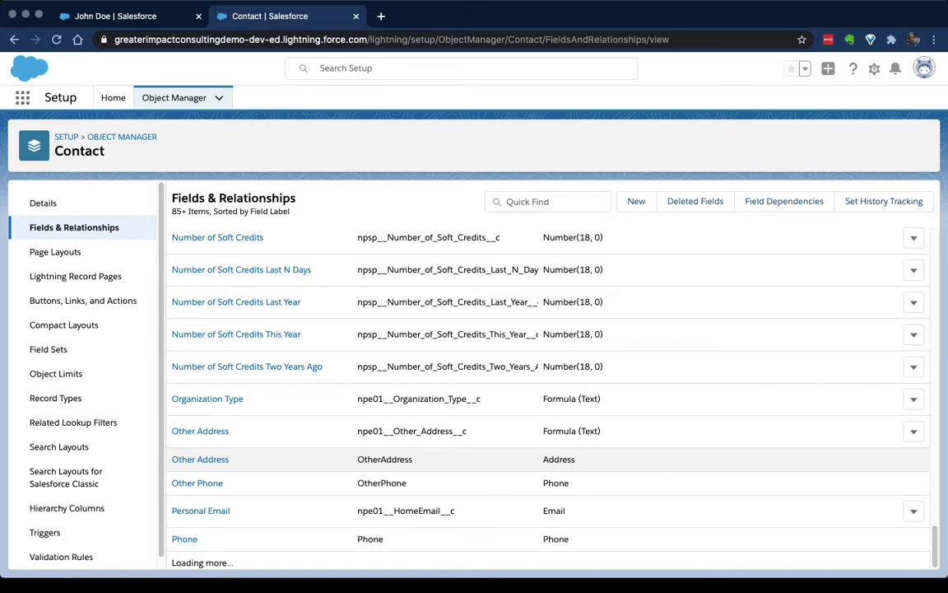
scroll(548, 387, up, 20)
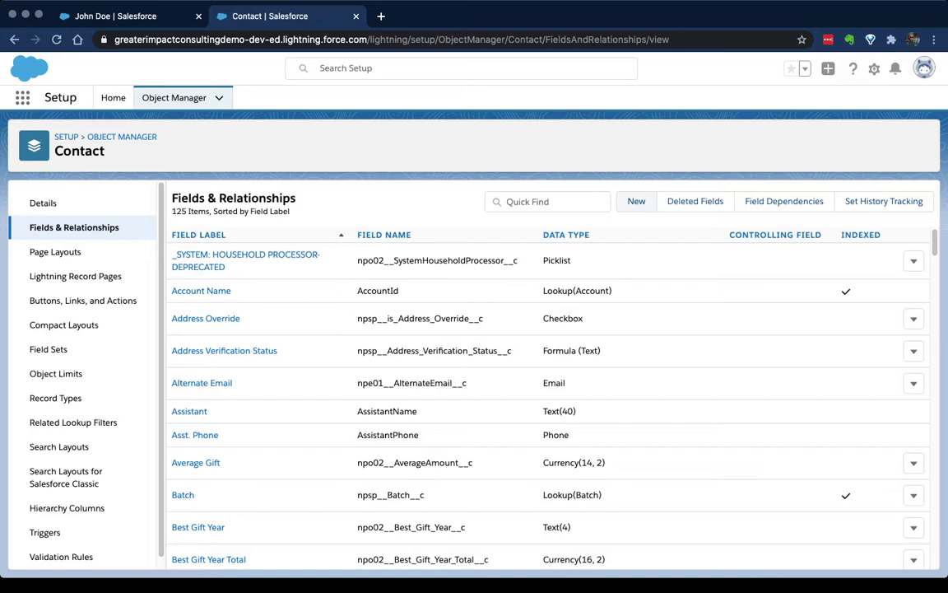
Start a new Contact custom field with the URL data type, contrasting it with plain Text
click(636, 201)
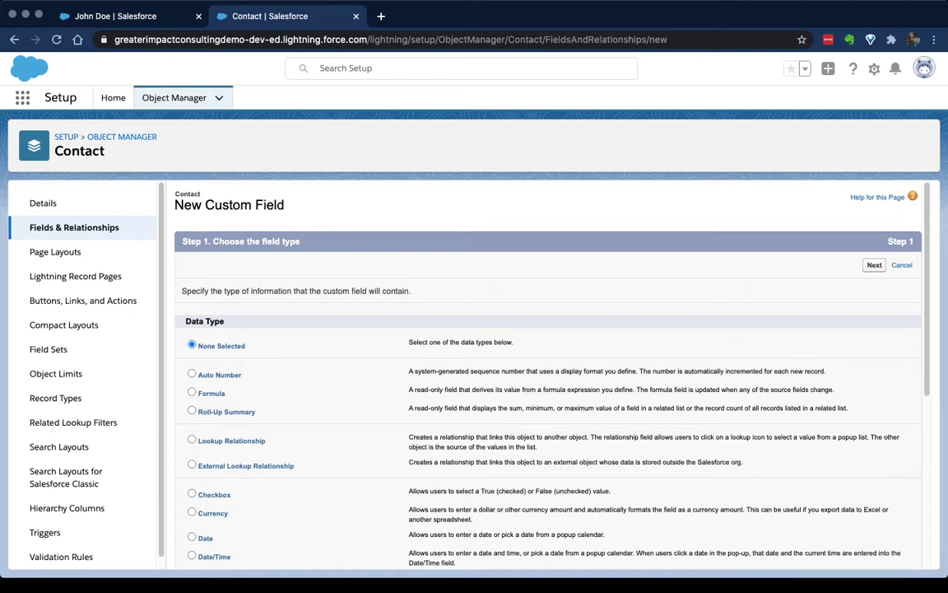
scroll(547, 374, down, 2)
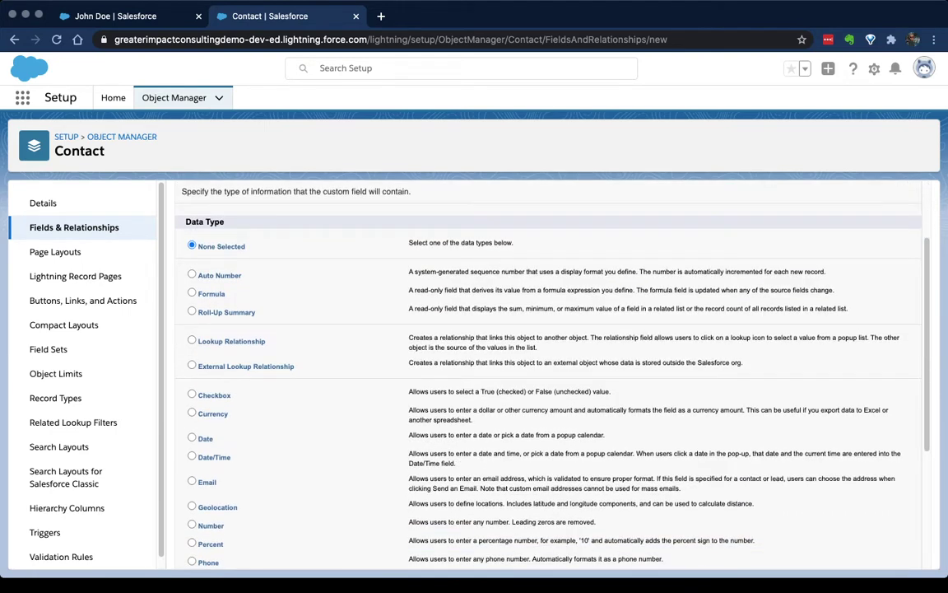
scroll(543, 371, down, 3)
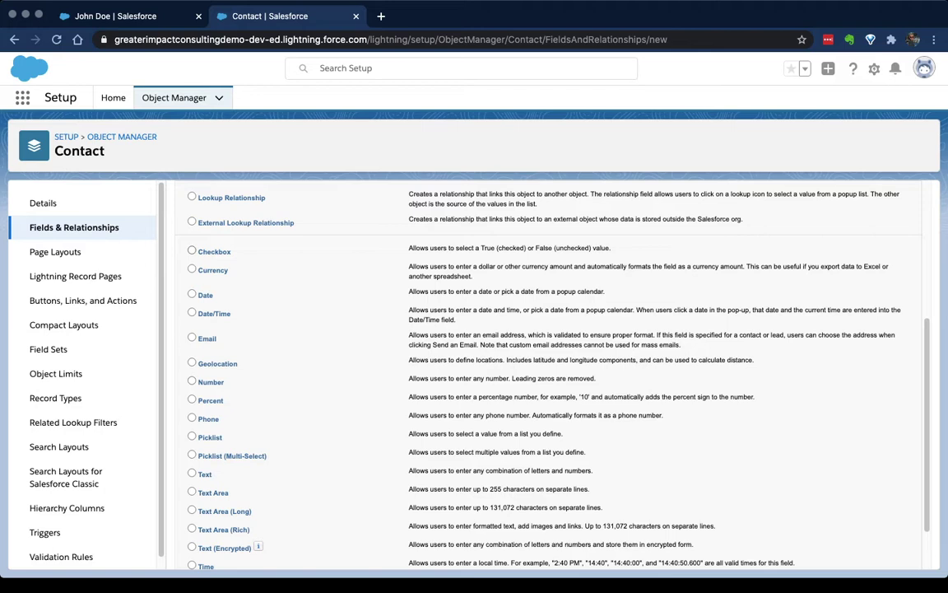
scroll(543, 371, down, 2)
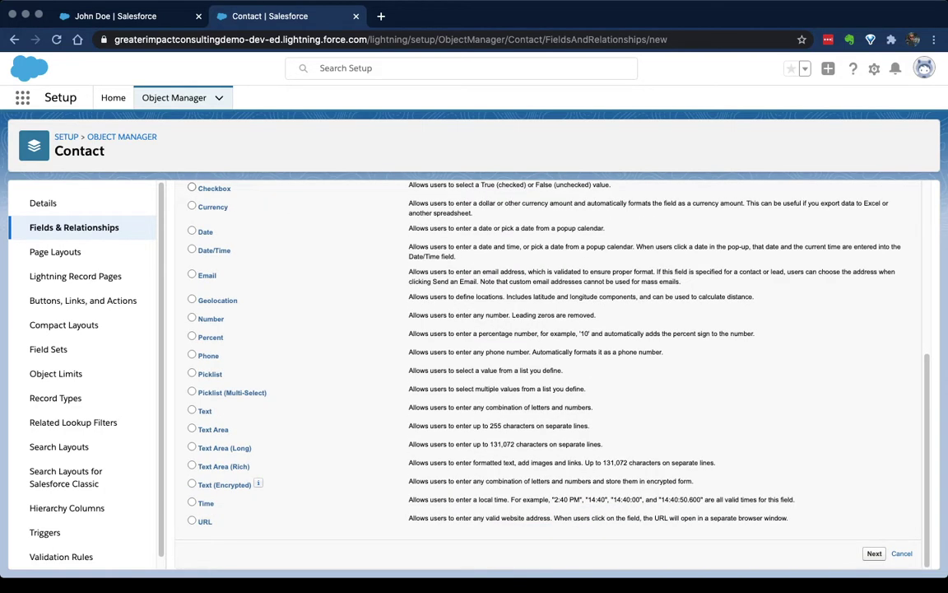
click(192, 520)
drag(554, 517, 788, 517)
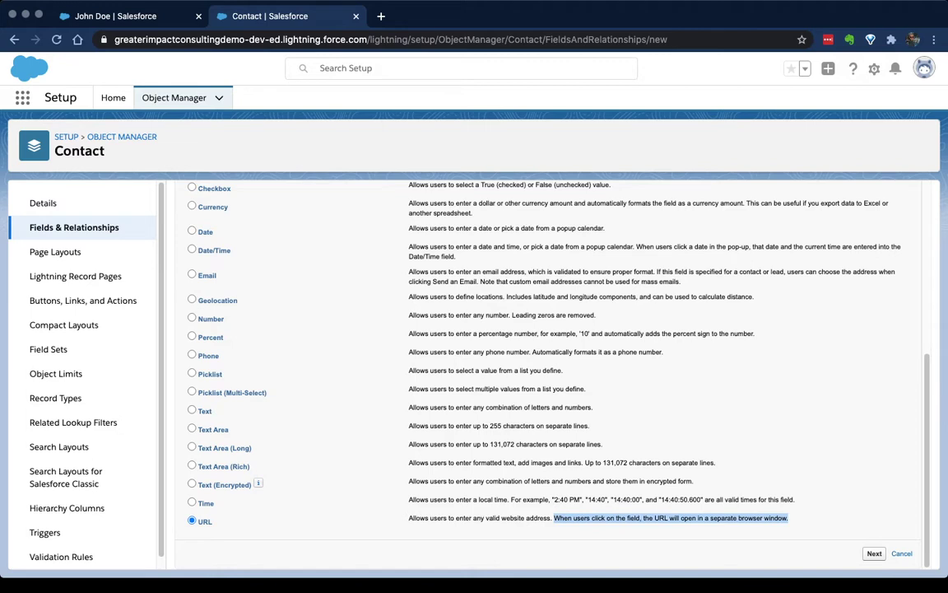
double_click(204, 410)
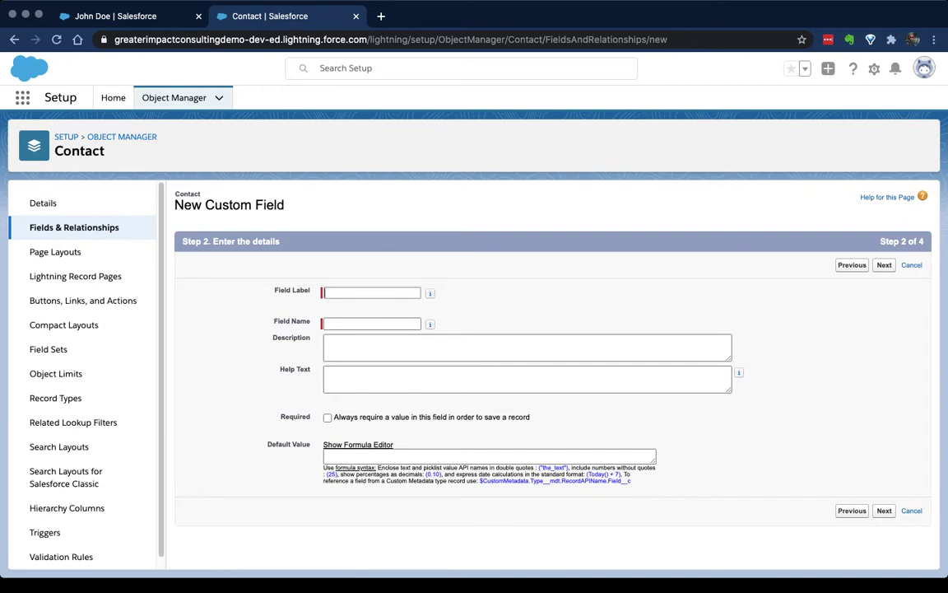
Enter 'LinkedIn URL' as the field label so the name fills in as LinkedIn_URL
text(LinkedIn URL)
click(355, 324)
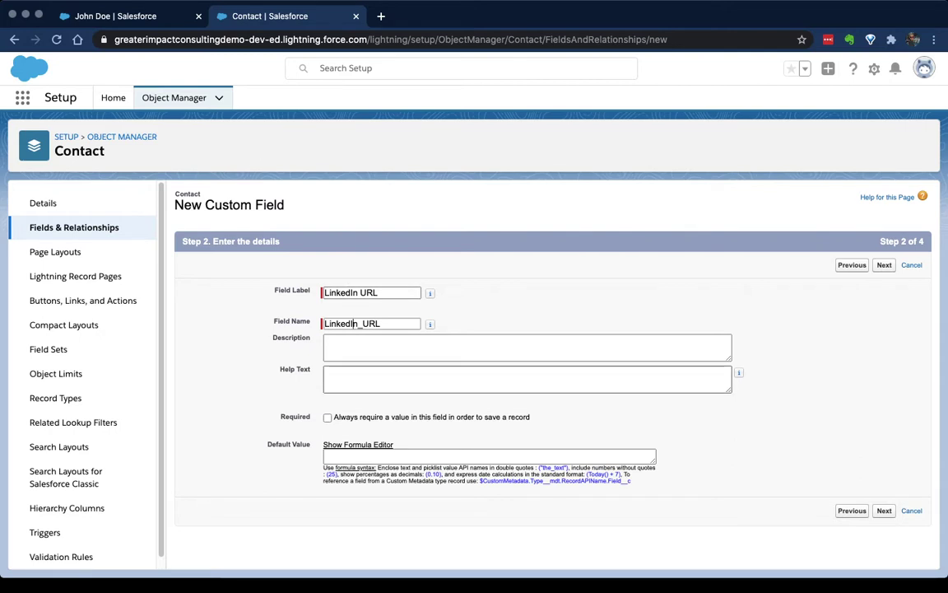
Add a description noting creation on 11/30/2020 to track contacts' LinkedIn profiles
click(326, 340)
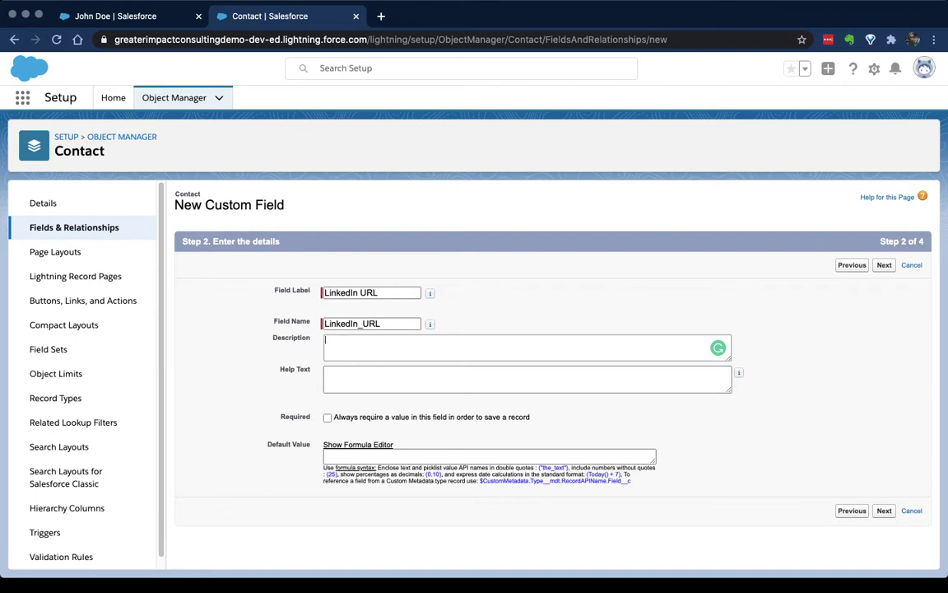
text(Created 11/30/2020 by Tom Check)
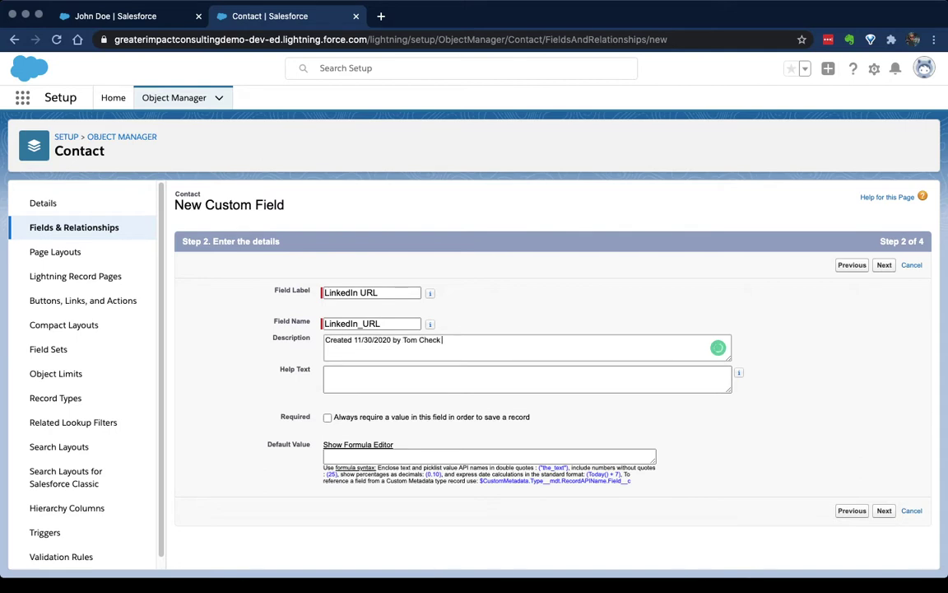
text( to track t)
text(inkedIn profiles of)
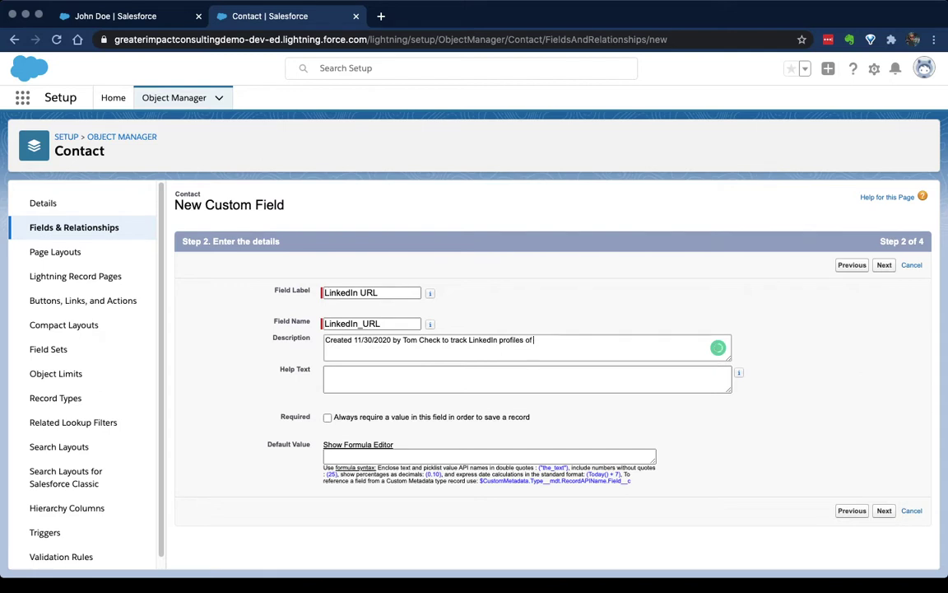
text( our contacts.)
click(326, 372)
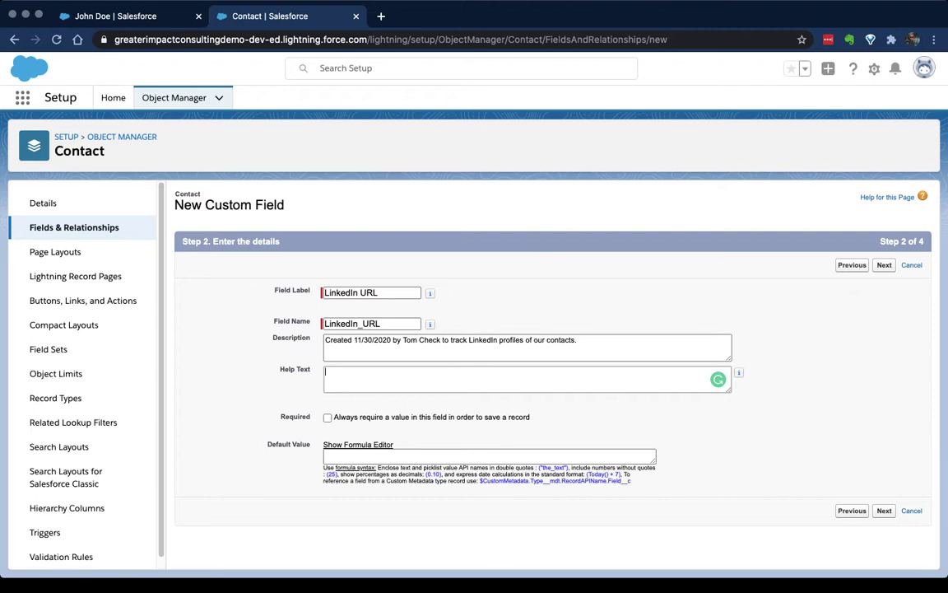
Enter help text 'Copy and paste the link from a contact's LinkedIn profile here.'
text(Copy and paste the link from a )
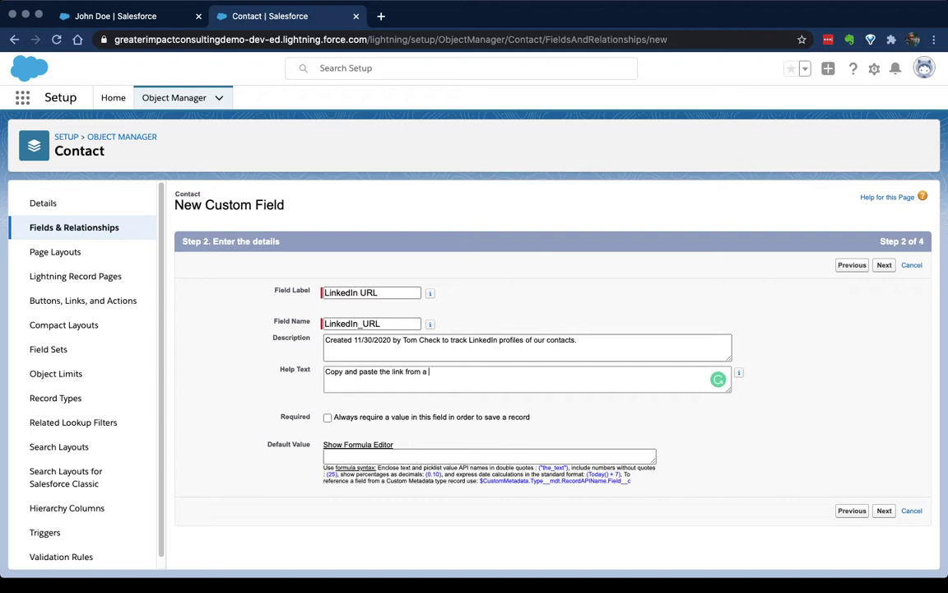
text(contact's LinkedIn profile here.)
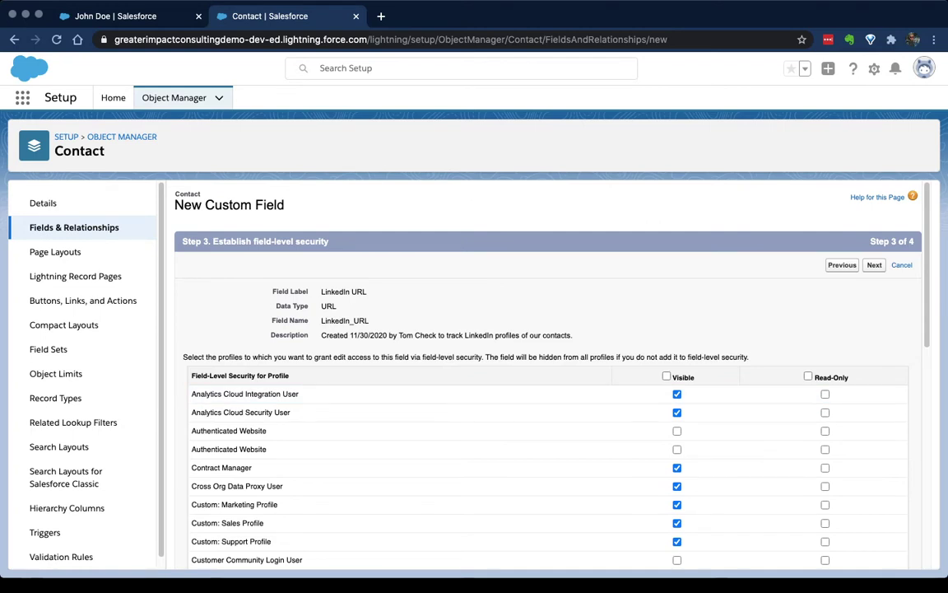
click(667, 376)
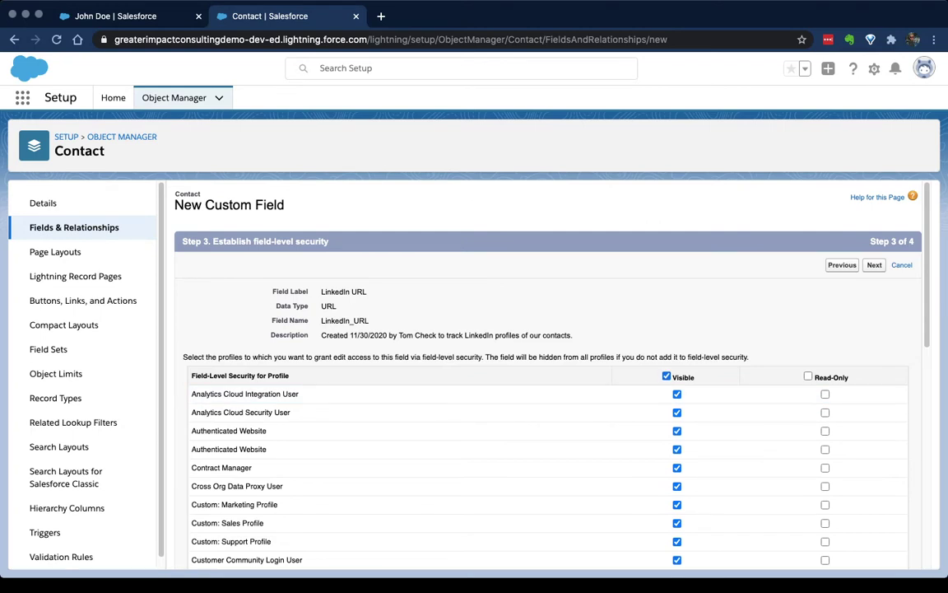
scroll(543, 400, down, 5)
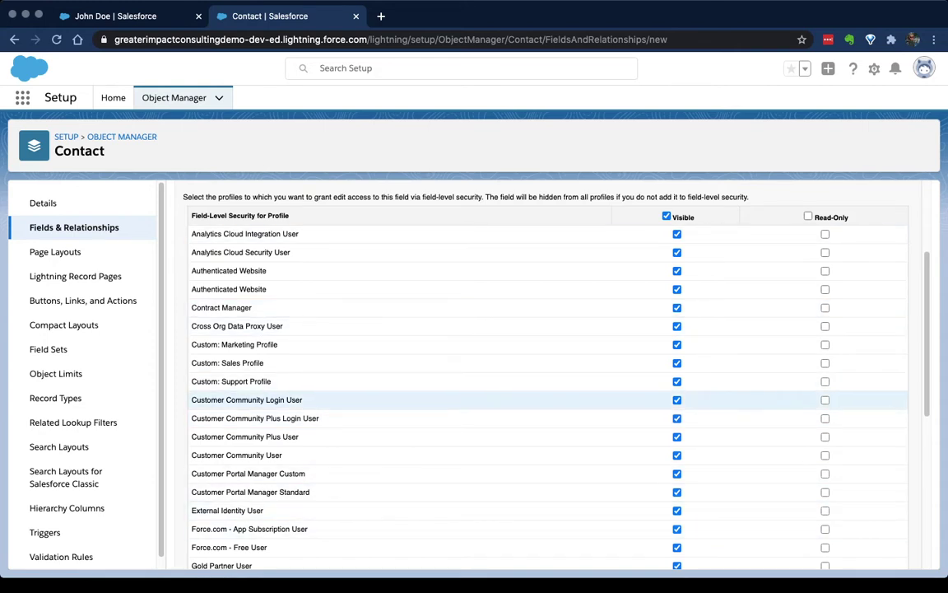
click(825, 400)
click(825, 344)
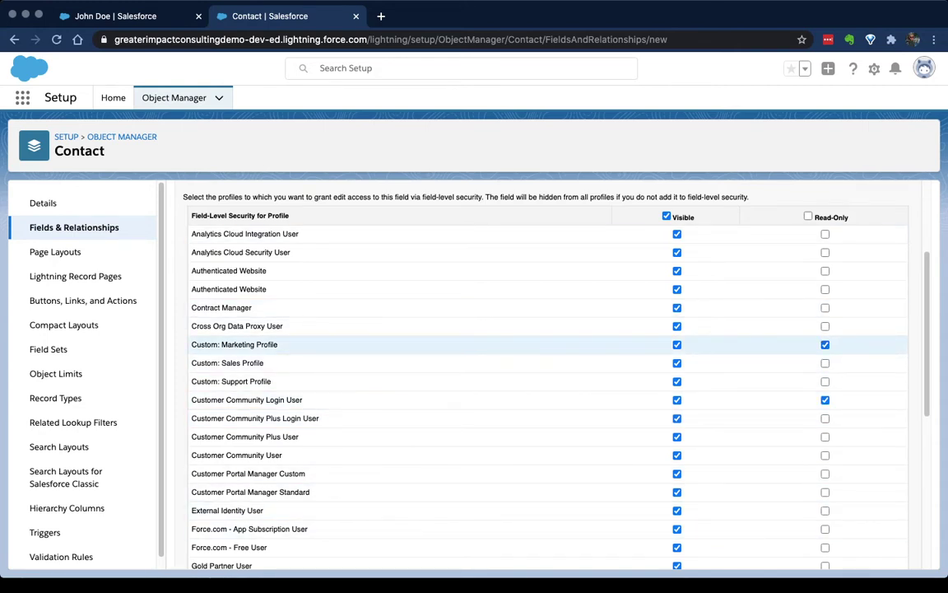
click(825, 344)
click(825, 400)
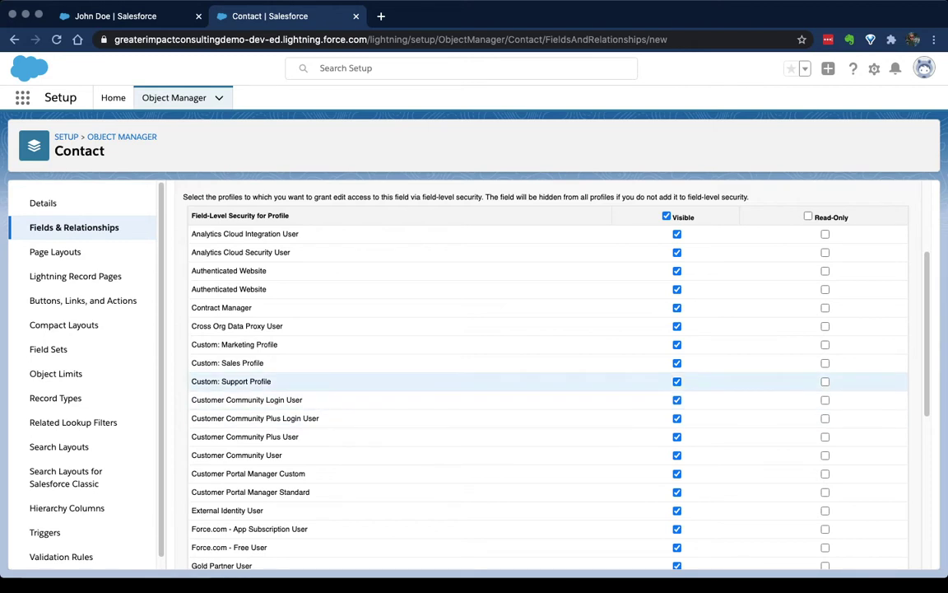
scroll(543, 371, down, 3)
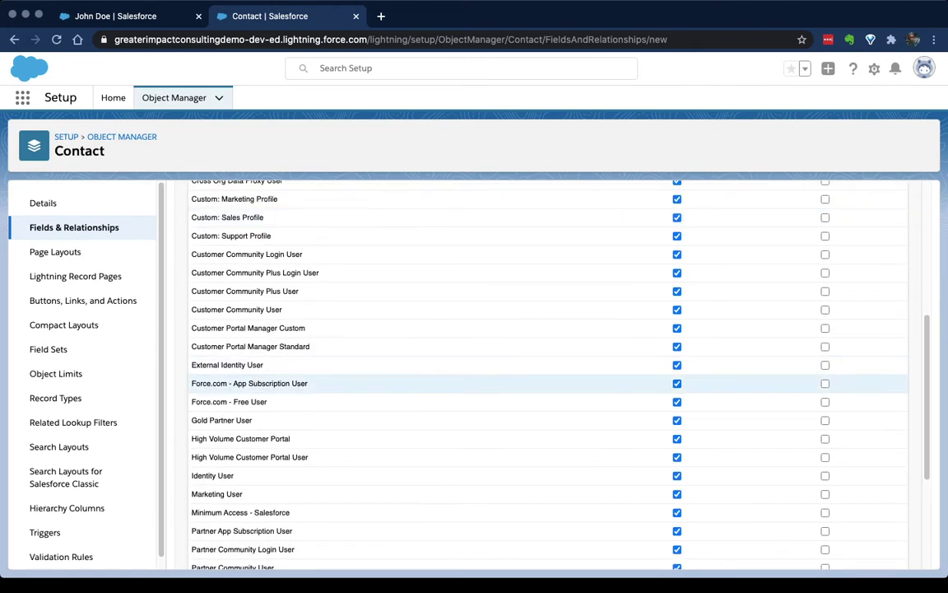
scroll(543, 275, down, 2)
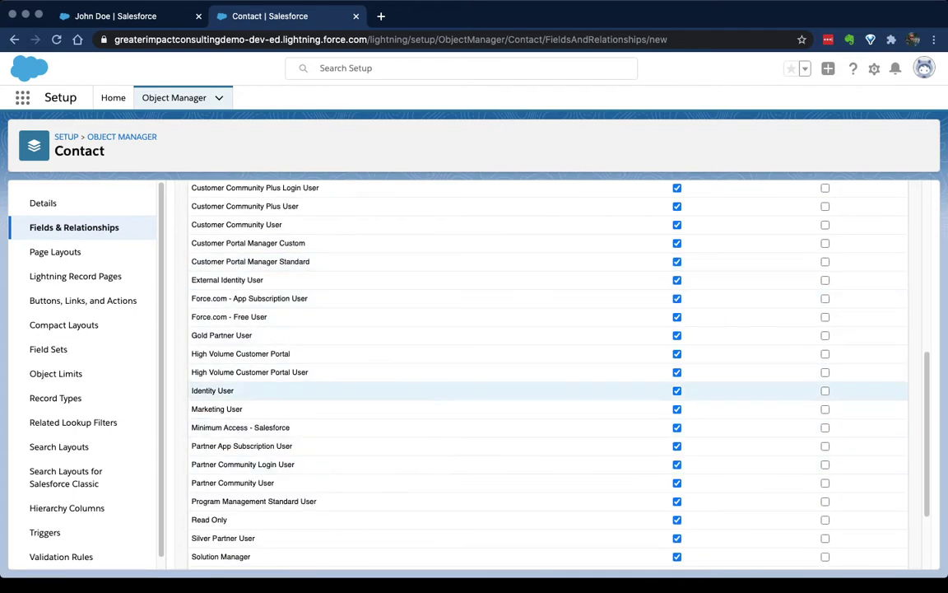
scroll(543, 366, down, 3)
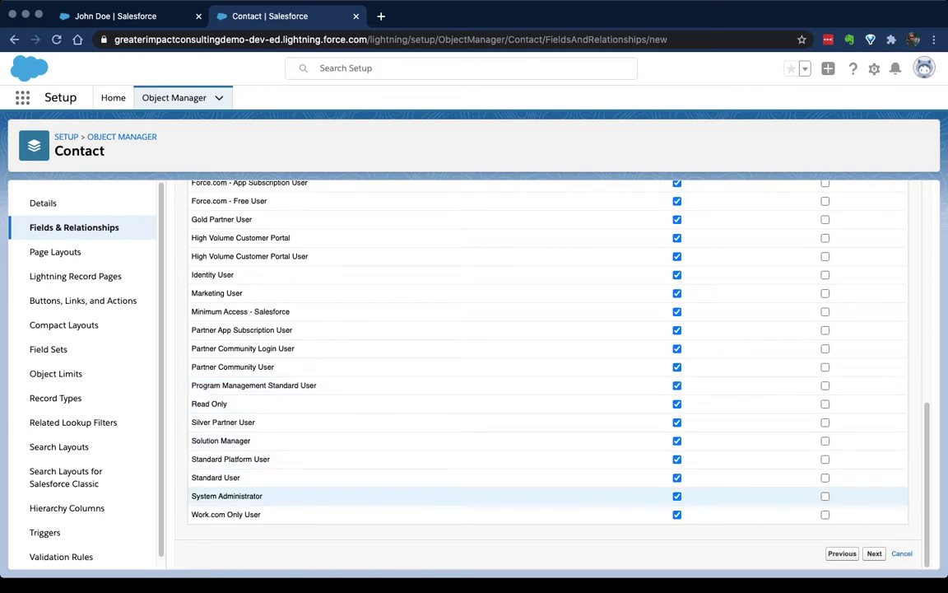
triple_click(226, 496)
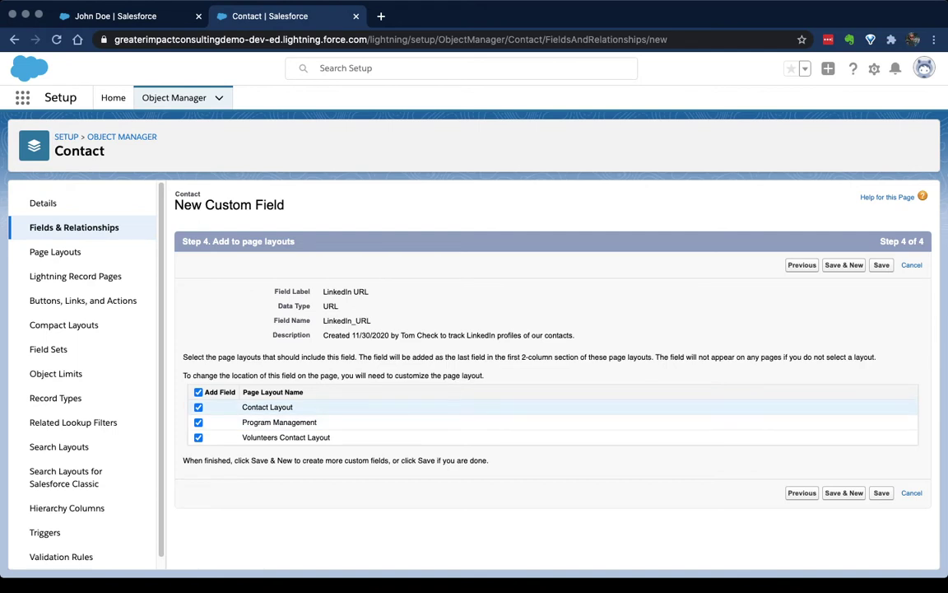
Exclude Program Management and Volunteers Contact Layout so only Contact Layout gets the field
click(199, 422)
click(198, 437)
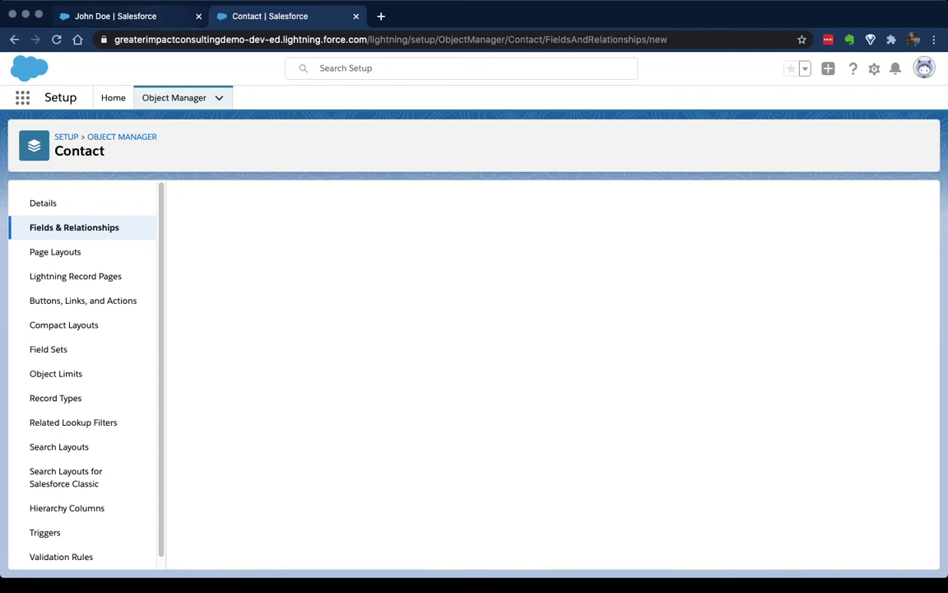
Reload the contact's record, then bring up the Contact object's Page Layouts list
key(ctrl+shift+Tab)
click(865, 68)
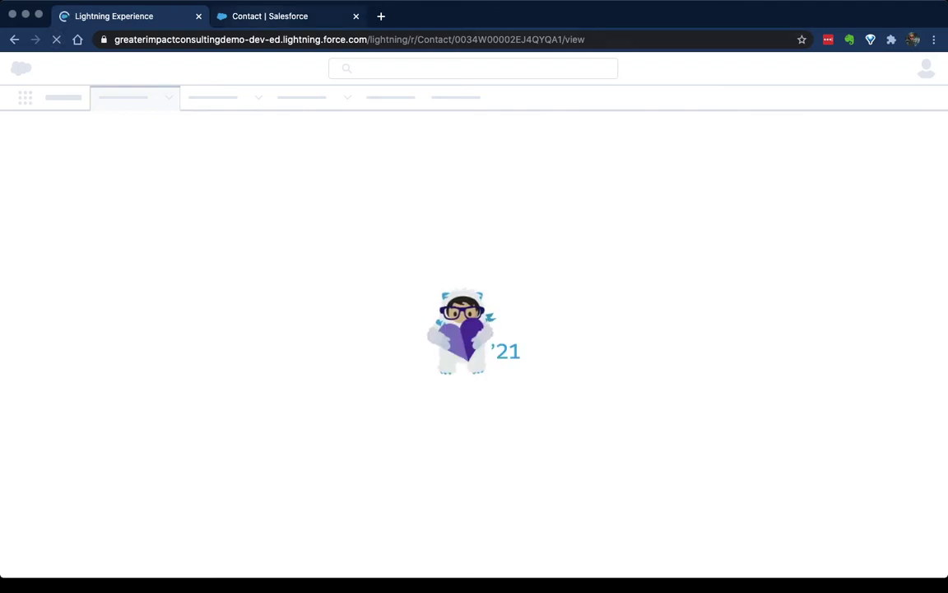
key(ctrl+Tab)
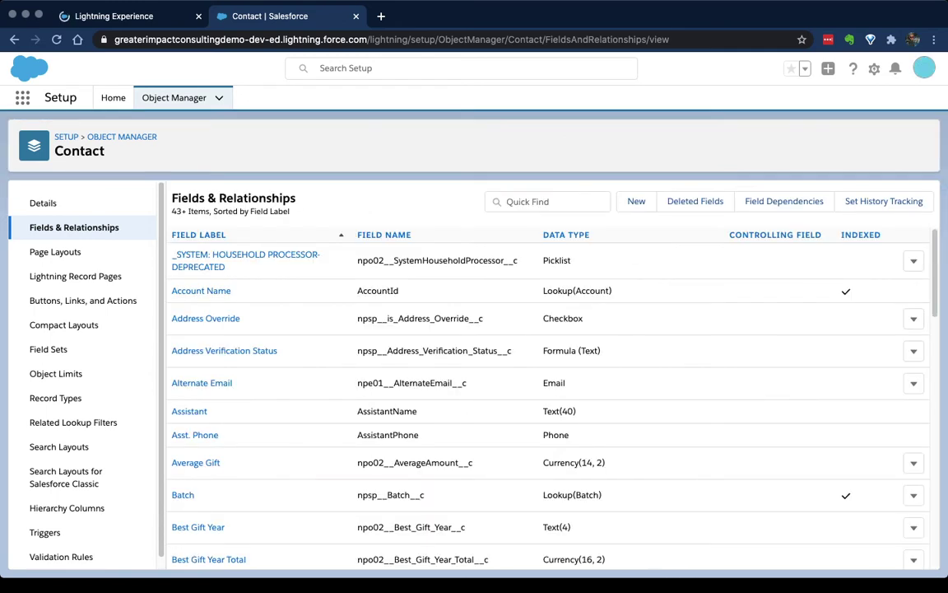
click(55, 251)
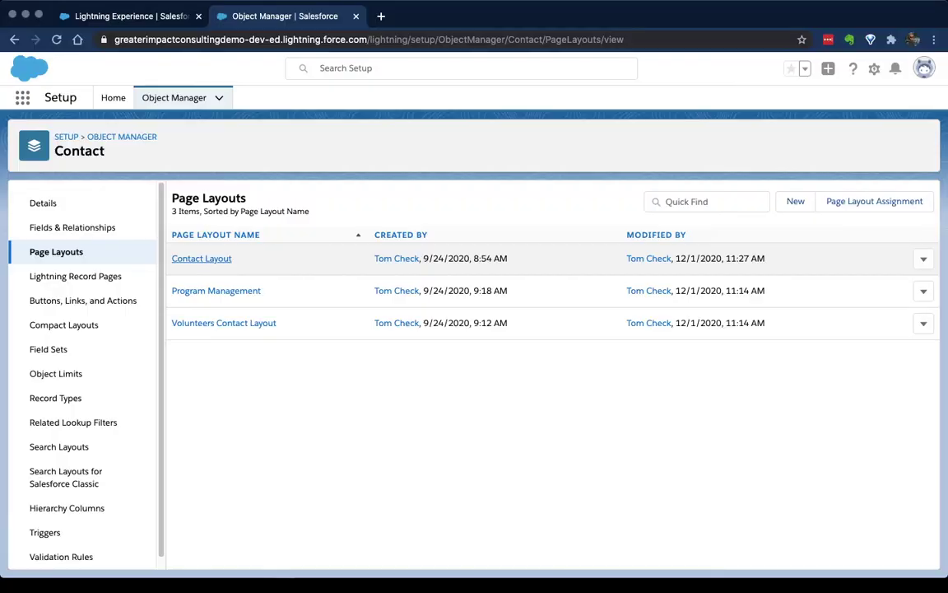
In Contact Layout, find LinkedIn URL via Quick Find 'link' and drag it within Contact Details
click(202, 258)
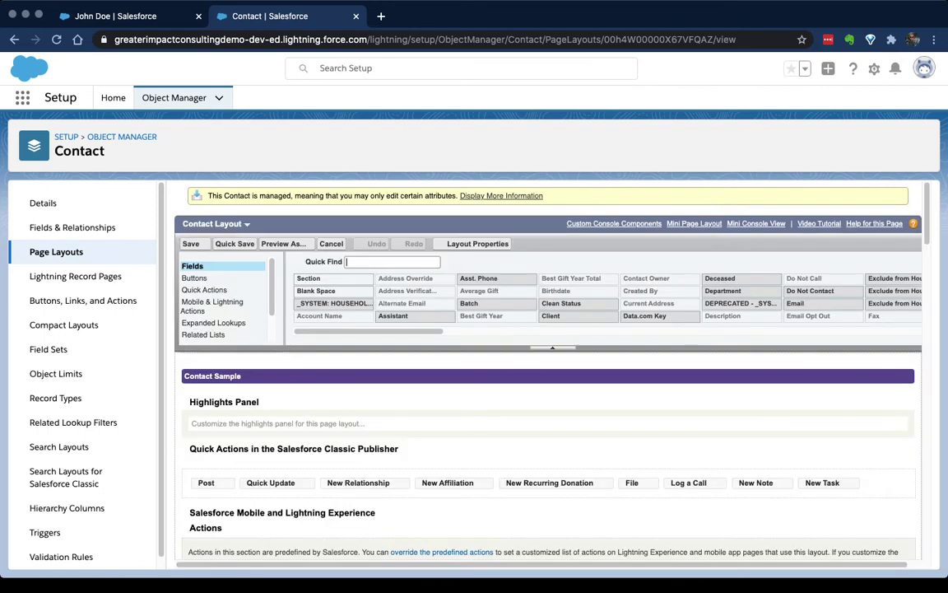
text(link)
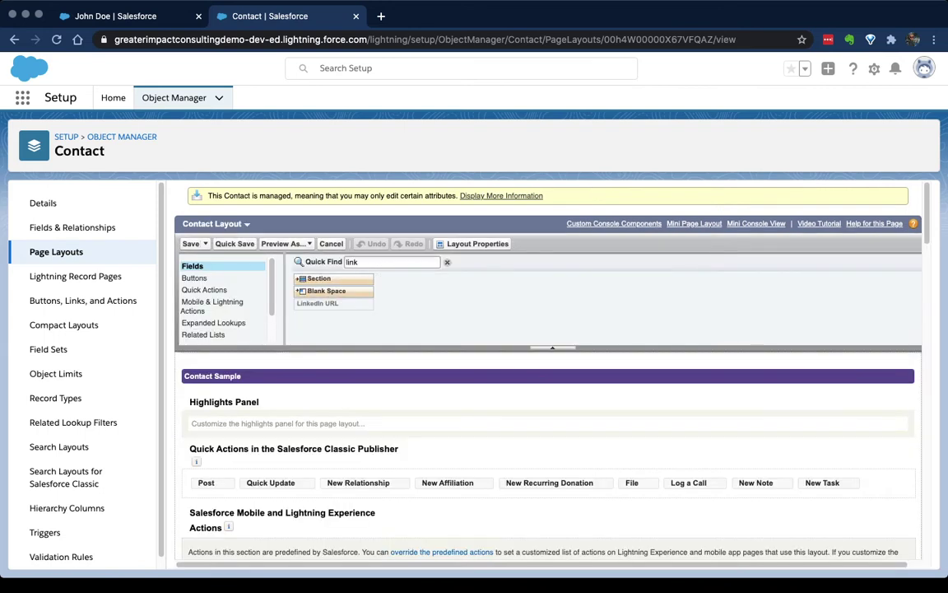
scroll(332, 197, down, 3)
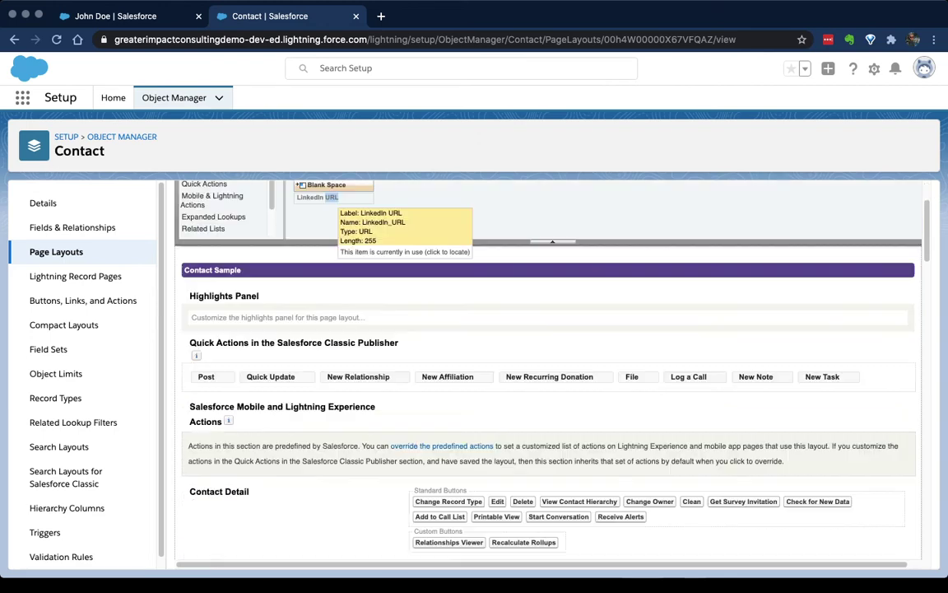
click(317, 198)
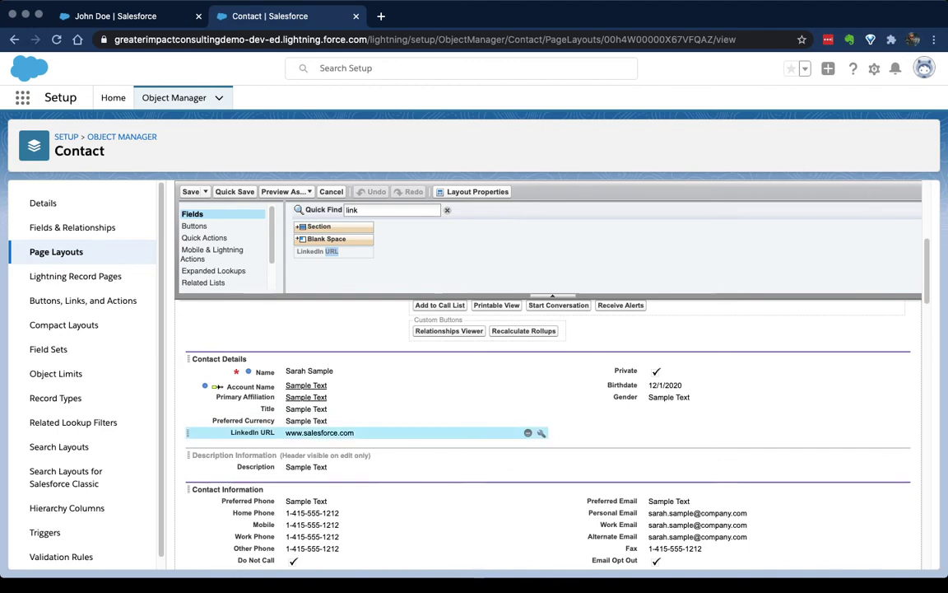
drag(354, 432, 399, 423)
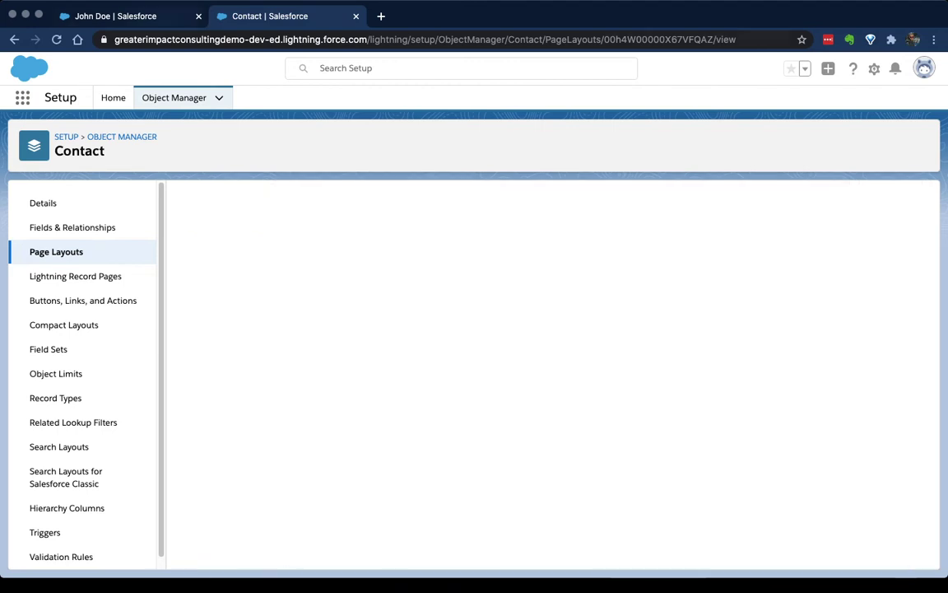
View the contact's Details tab showing the empty LinkedIn URL field and its help text
key(super+1)
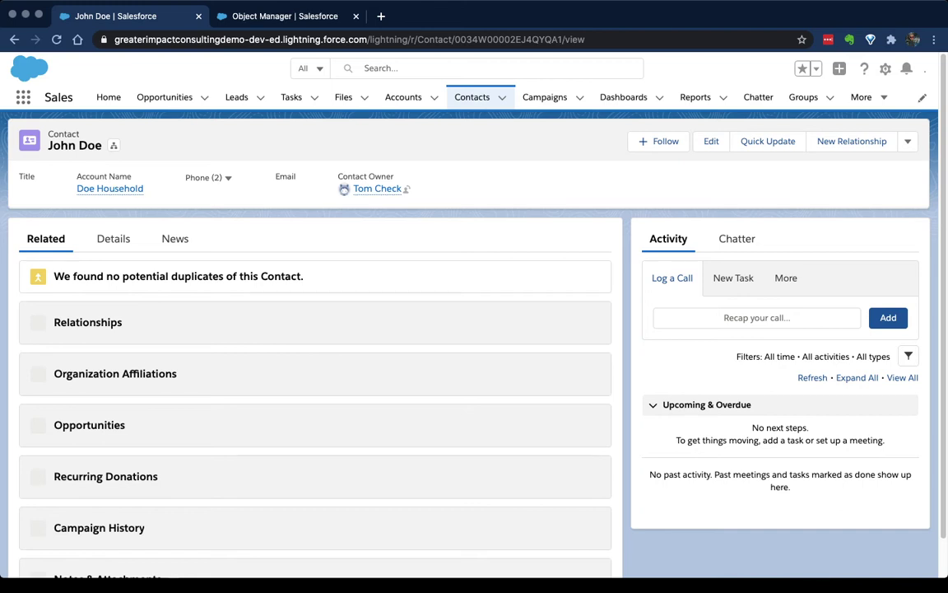
click(113, 238)
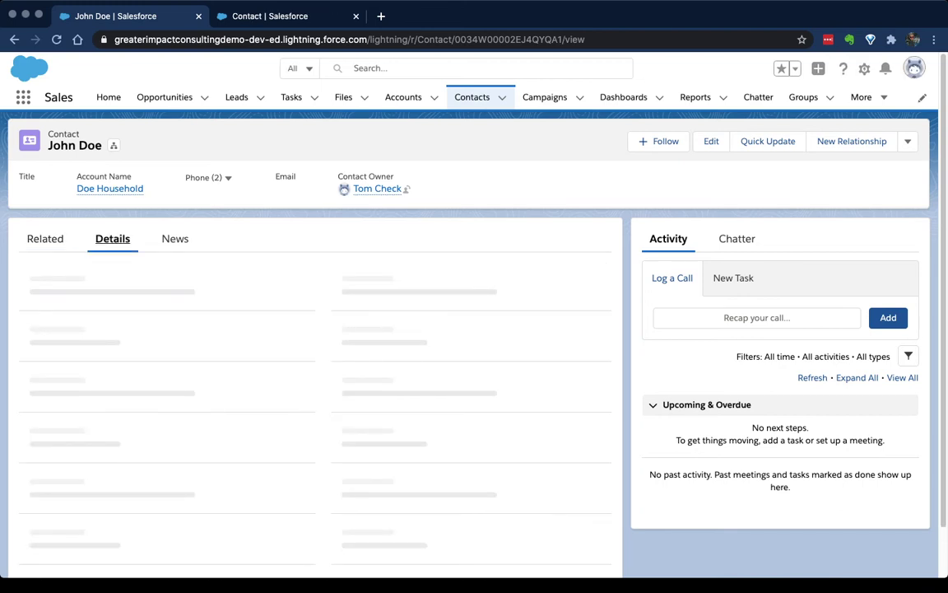
mouse_move(110, 189)
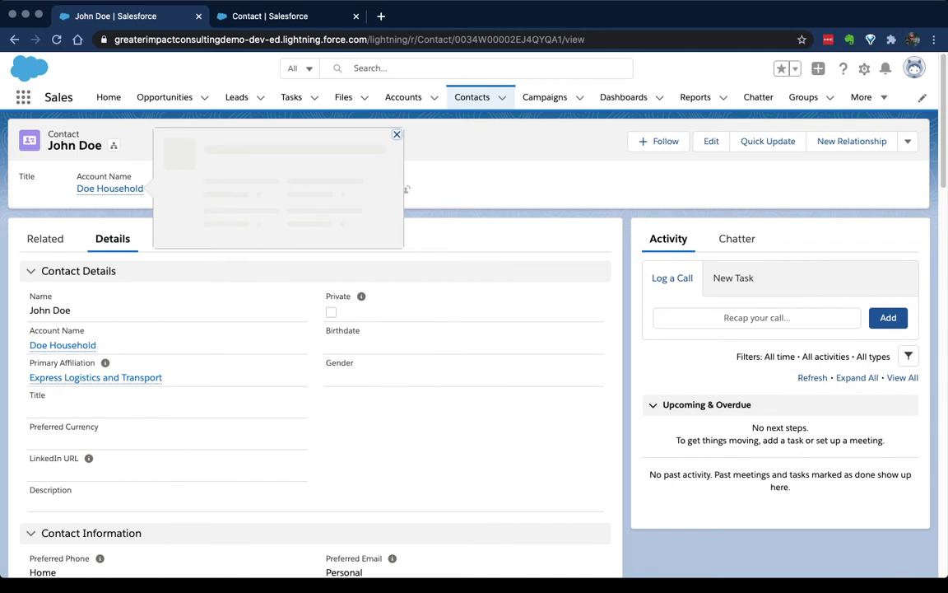
mouse_move(88, 458)
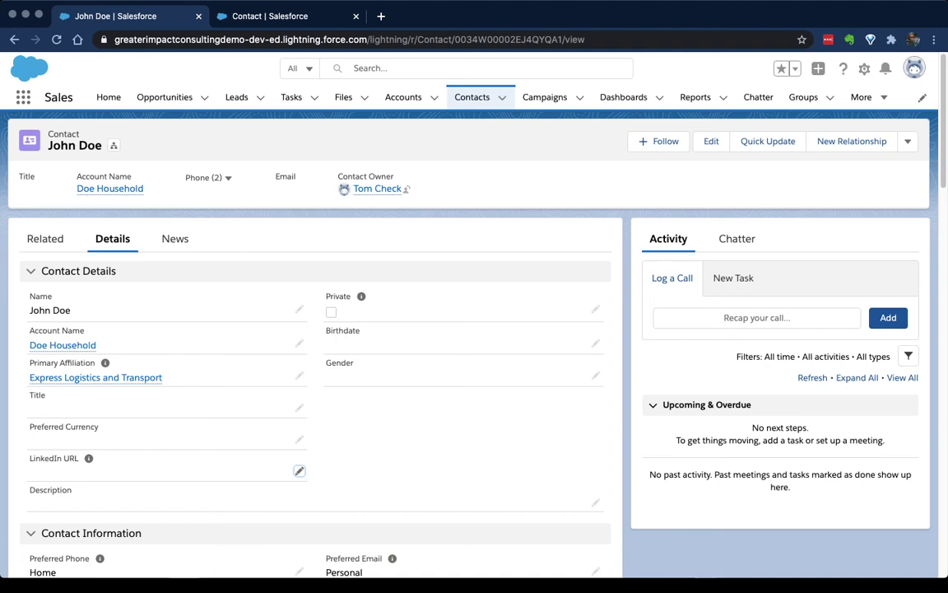
Paste the contact's LinkedIn profile link into the LinkedIn URL field and save it
click(299, 470)
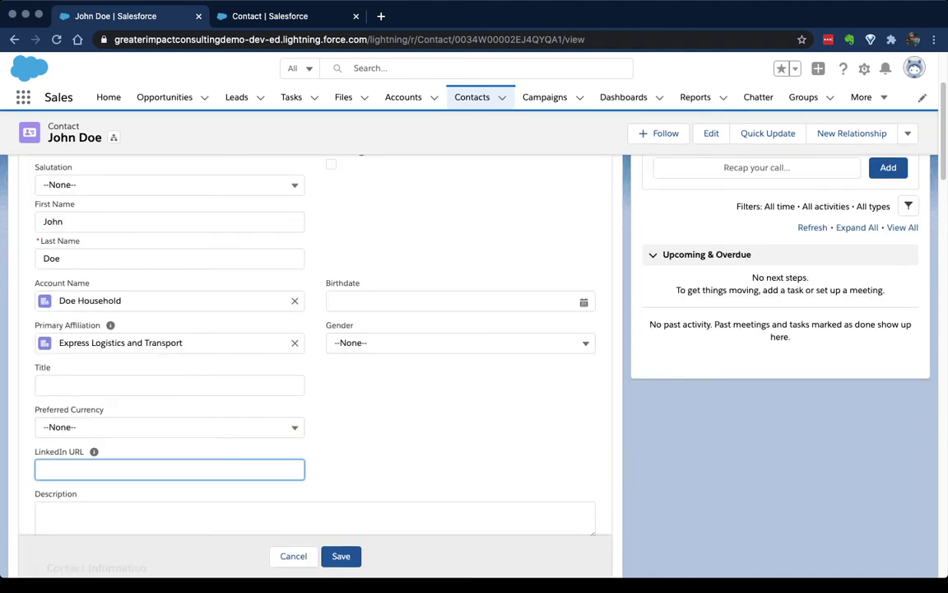
text(https://www.linkedin.com/in/john-doe-841125b2/)
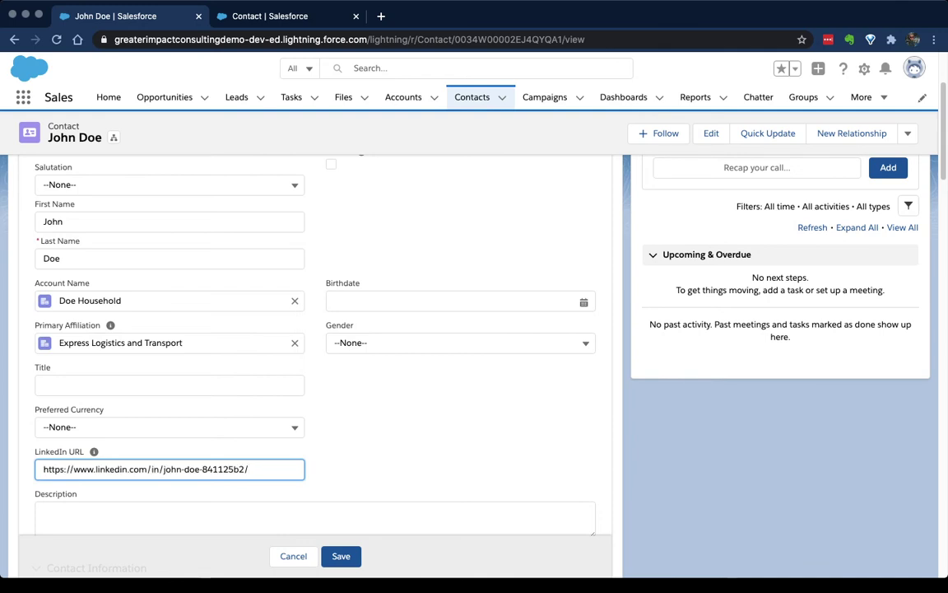
key(Return)
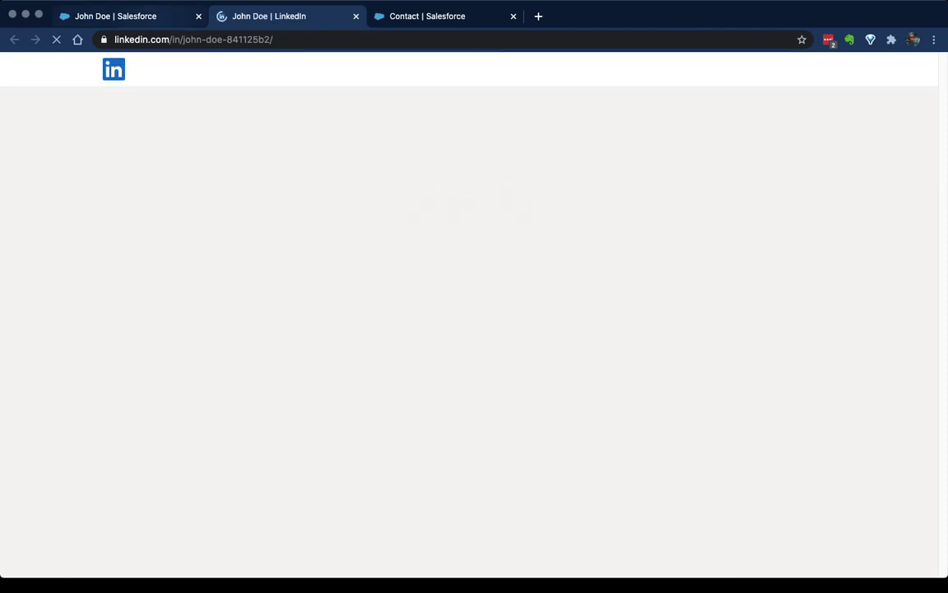
Go back through the contact record tab to the setup tab listing Contact Page Layouts
key(ctrl+shift+Tab)
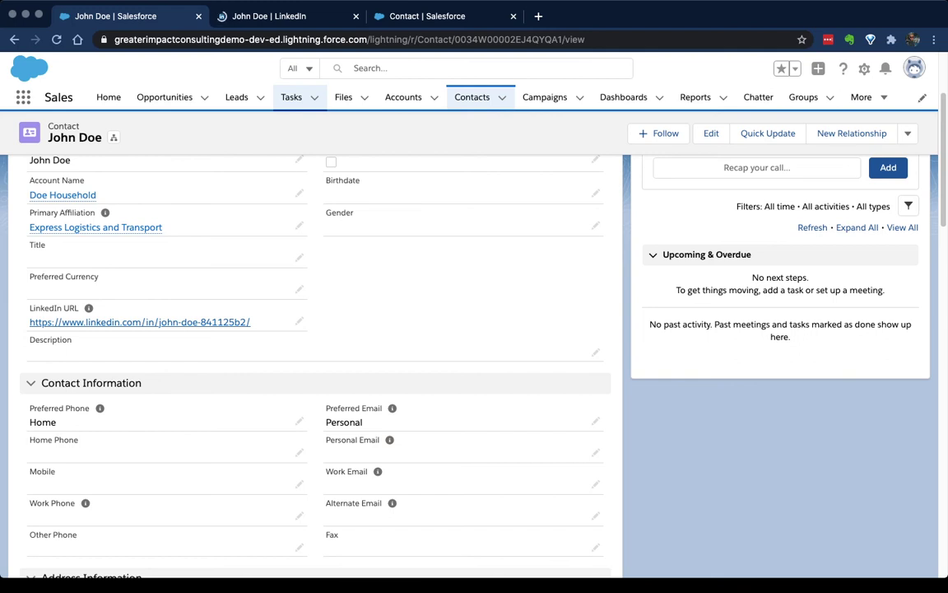
key(super+3)
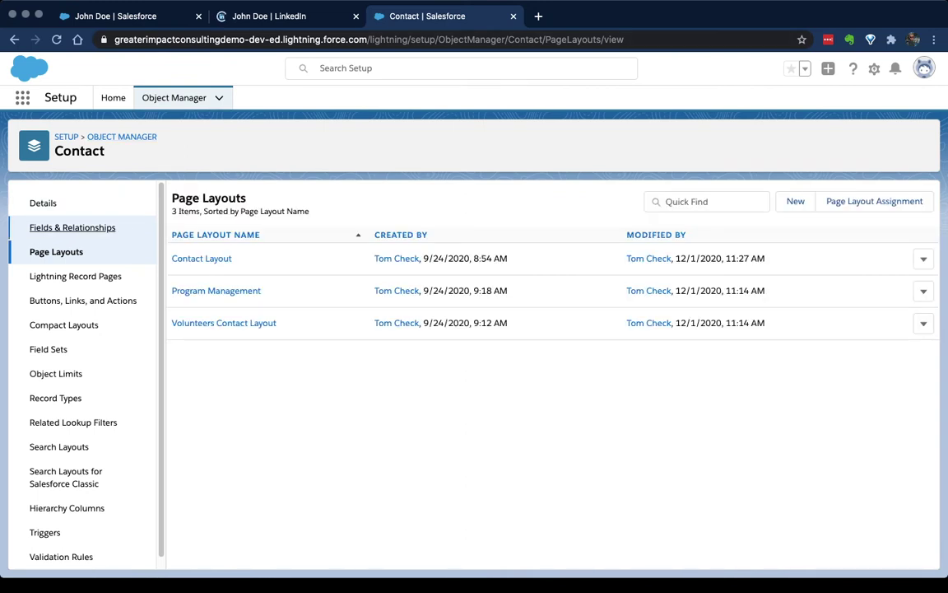
Open the Contact object's Fields & Relationships page from the Object Manager sidebar
click(72, 227)
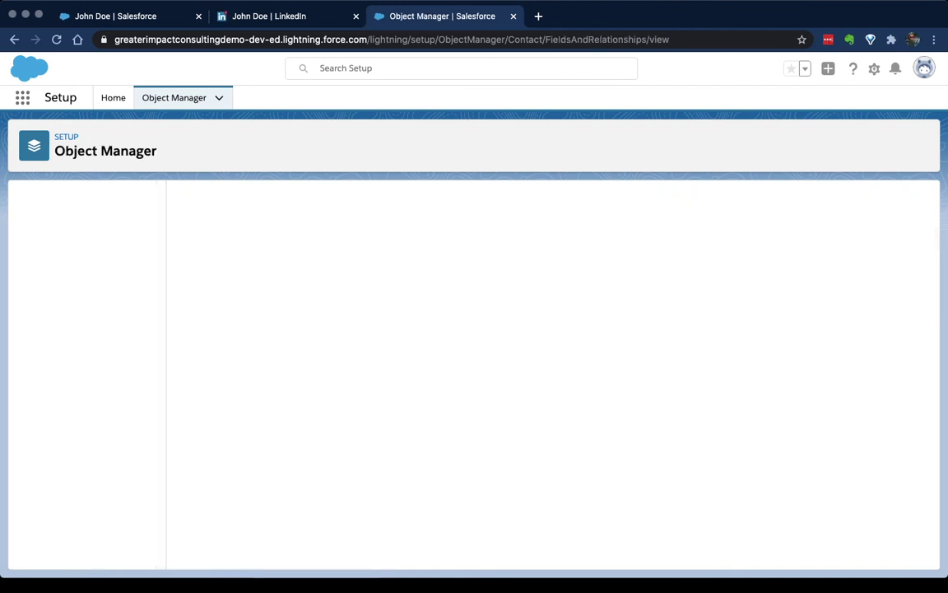